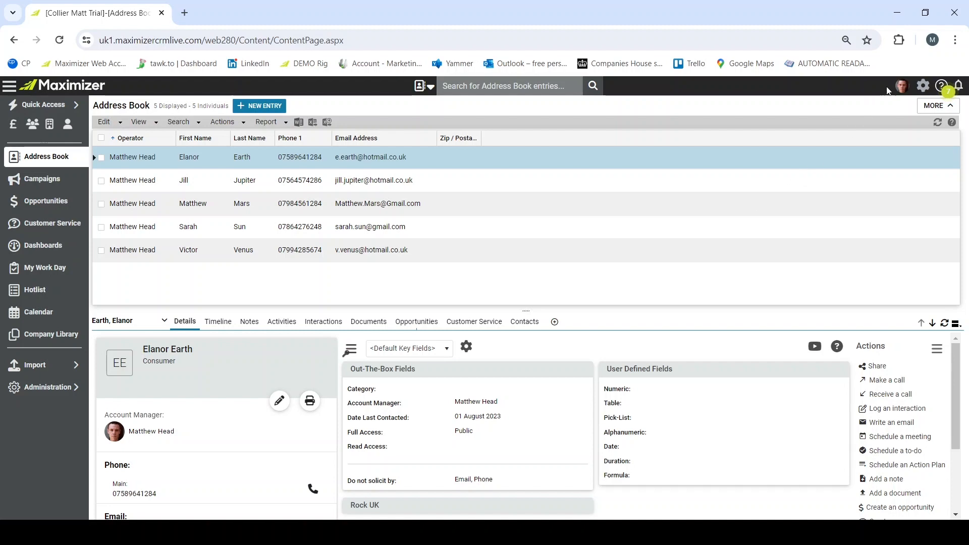
- Turn on the Leads module in the icon bar through the personal preferences and save the change
{"action": "left_click", "coordinate": [923, 87]}
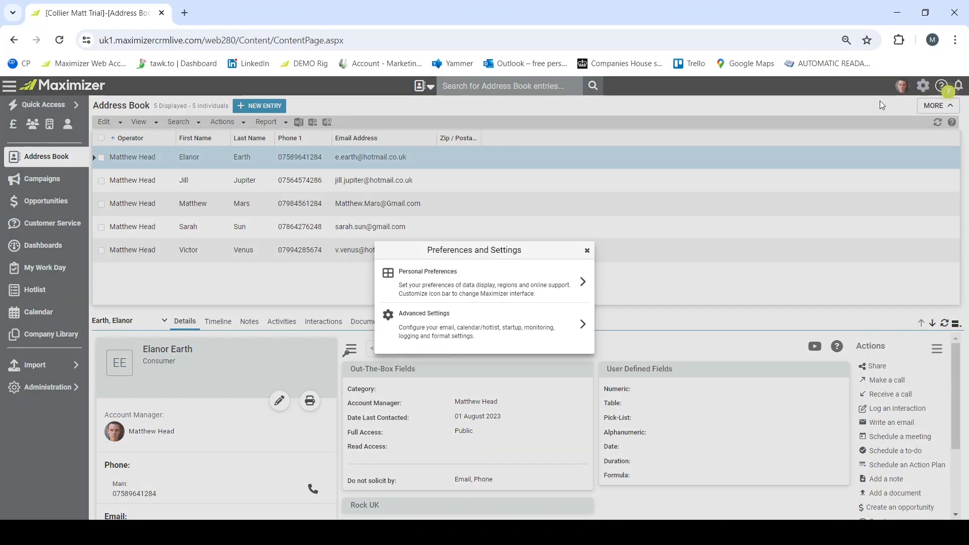
{"action": "left_click", "coordinate": [438, 277]}
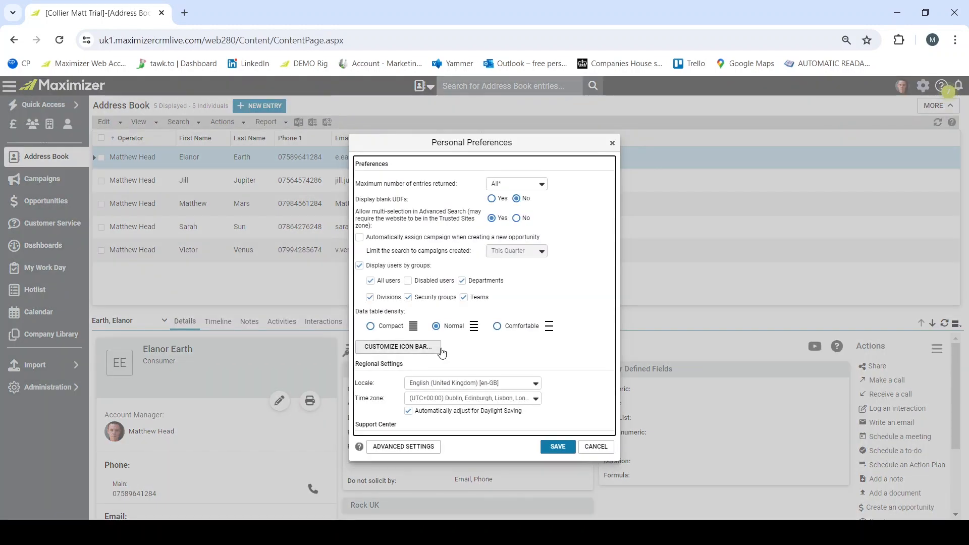
{"action": "left_click", "coordinate": [406, 353]}
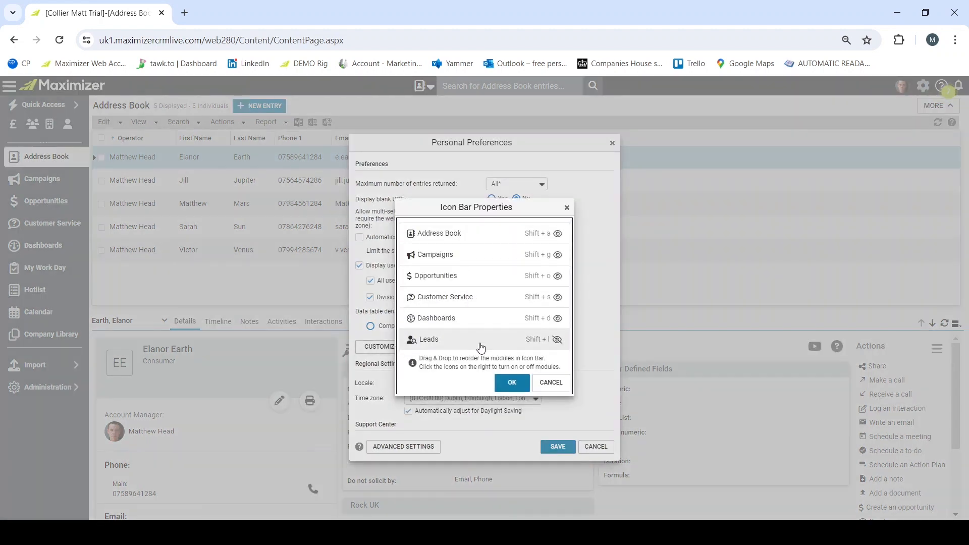
{"action": "left_click", "coordinate": [557, 340]}
{"action": "left_click", "coordinate": [513, 383]}
{"action": "left_click", "coordinate": [558, 447]}
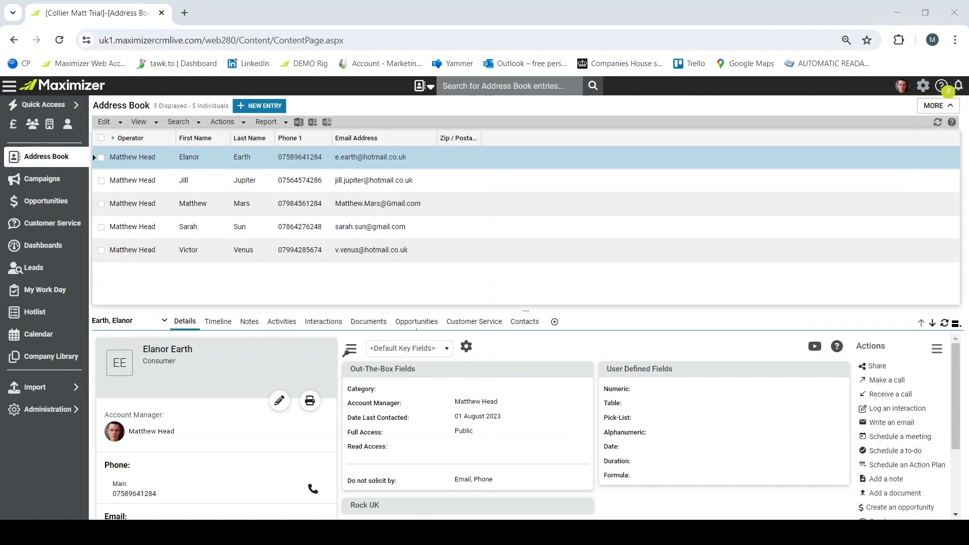
- Go to the Leads module and open the active Sunrise Adventures lead
{"action": "left_click", "coordinate": [33, 268]}
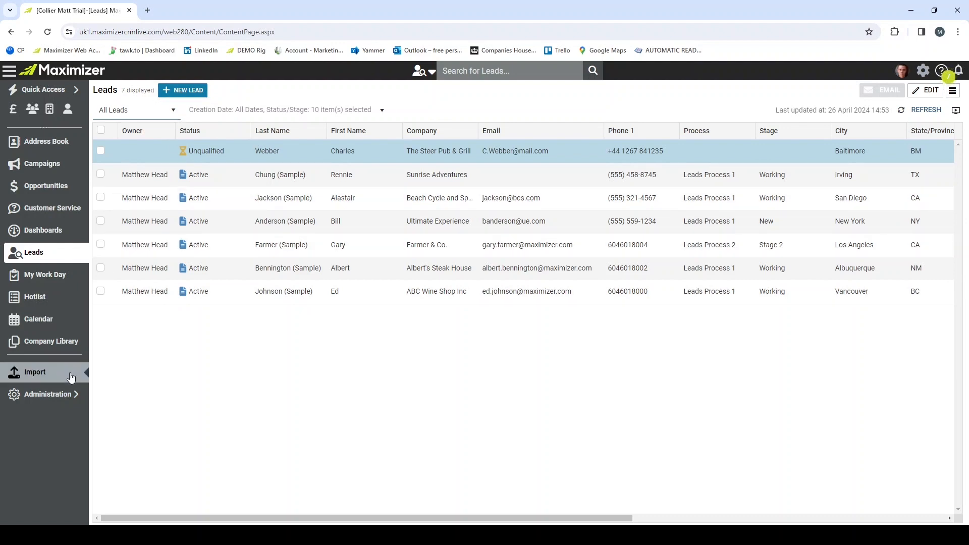
{"action": "mouse_move", "coordinate": [71, 378]}
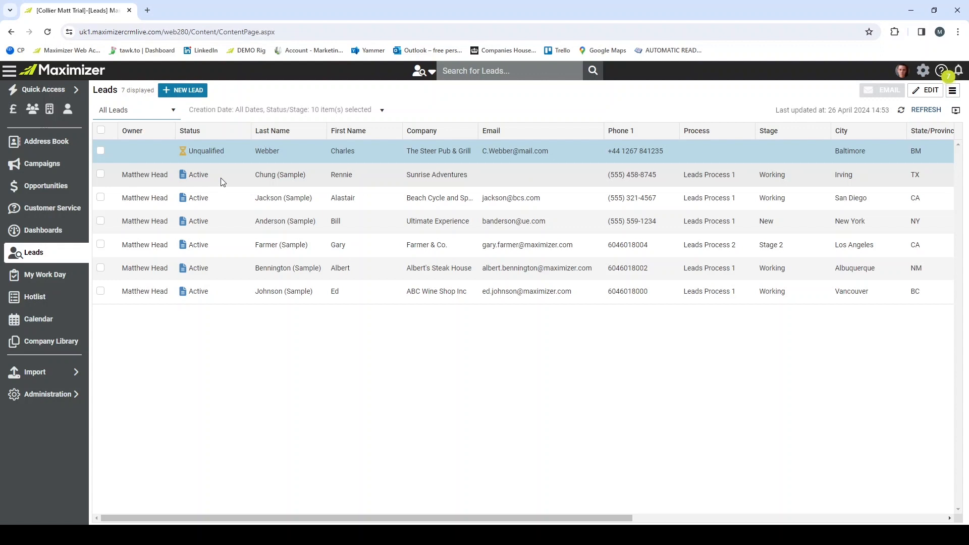
{"action": "left_click", "coordinate": [198, 175]}
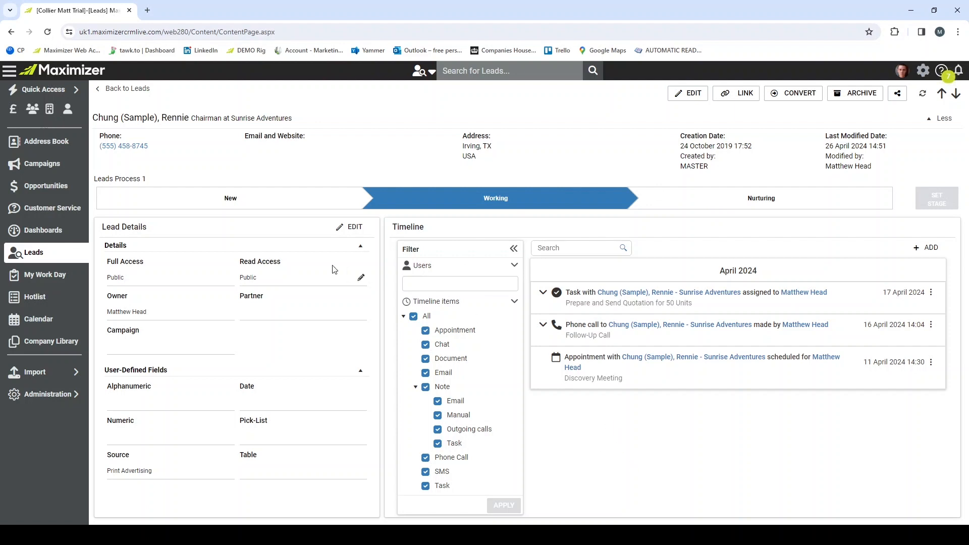
- Edit the Sunrise Adventures lead to fill in the contact's email address, and save it
{"action": "left_click", "coordinate": [695, 96]}
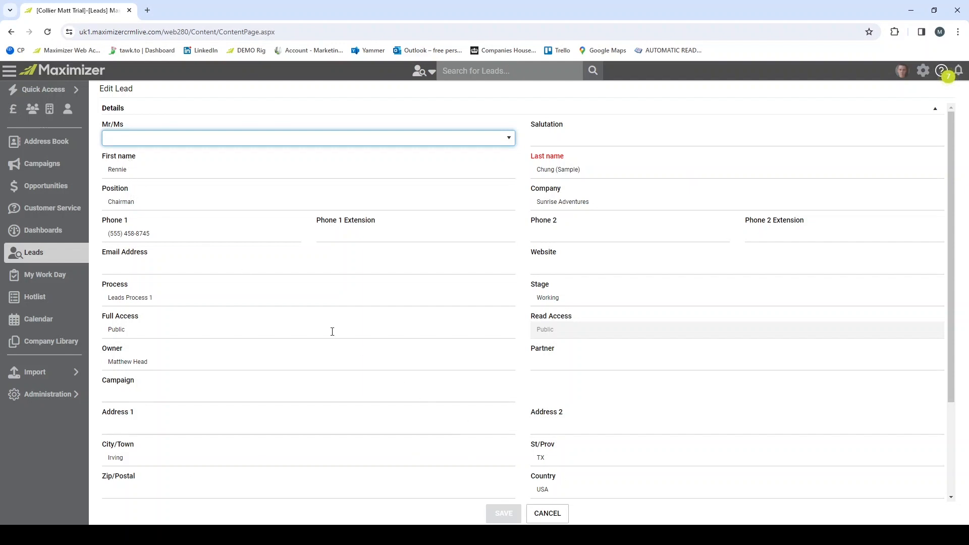
{"action": "left_click", "coordinate": [133, 267]}
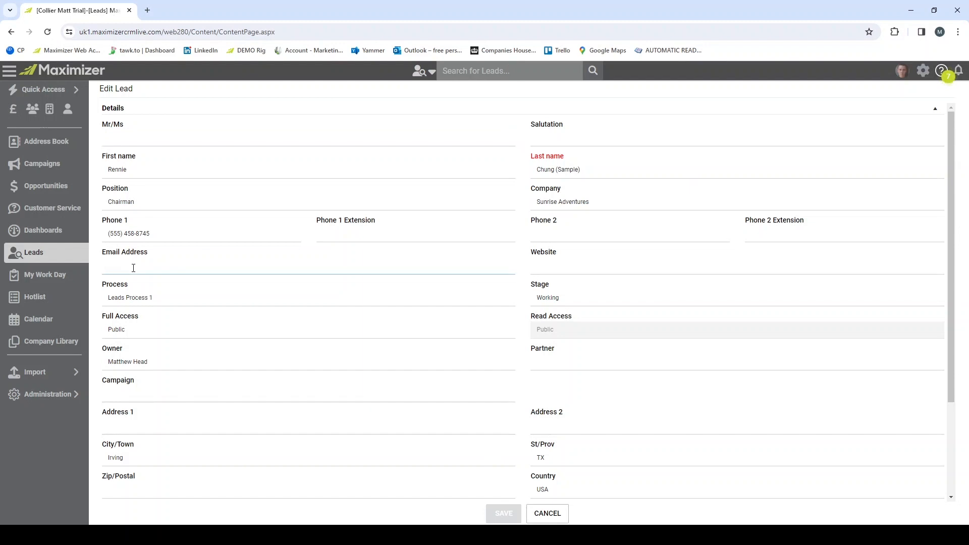
{"action": "key", "text": "ctrl+v"}
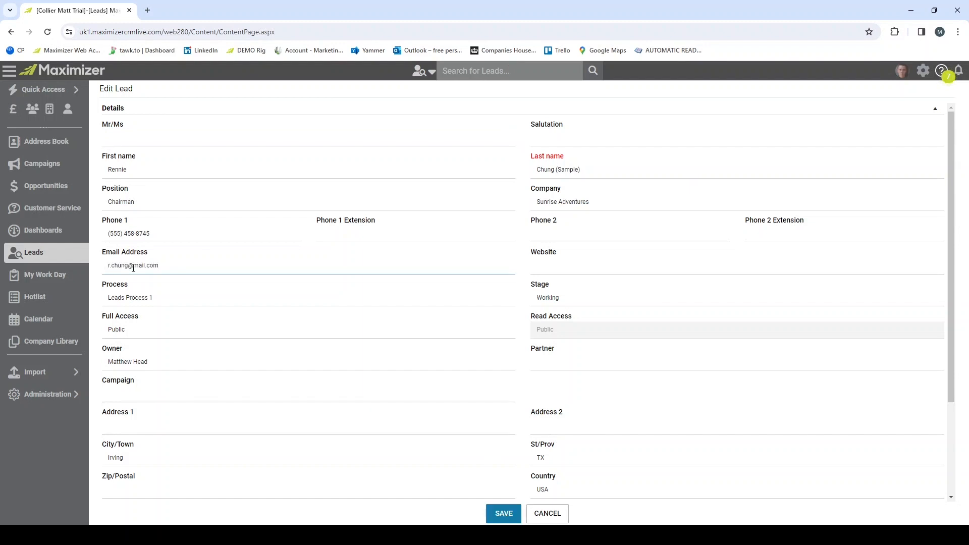
{"action": "scroll", "coordinate": [172, 272], "scroll_direction": "down", "scroll_amount": 3}
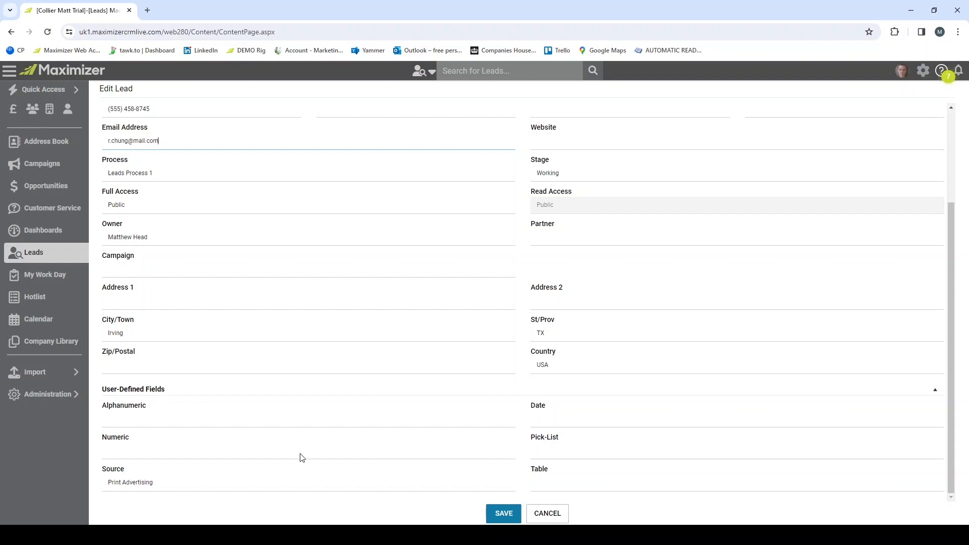
{"action": "left_click", "coordinate": [494, 514]}
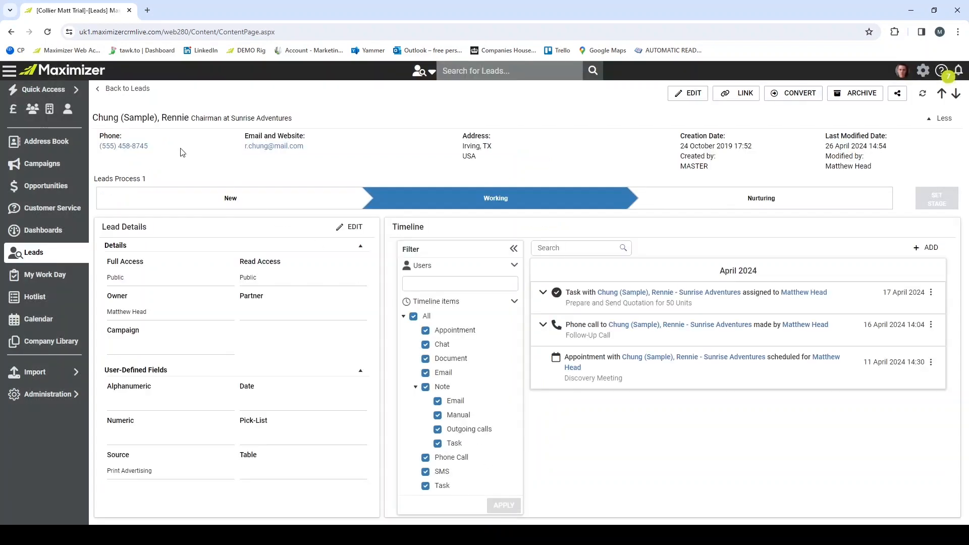
- Assign the unqualified lead from The Steer Pub & Grill to Leads Process 1 and set its stage to Working
{"action": "left_click", "coordinate": [111, 89]}
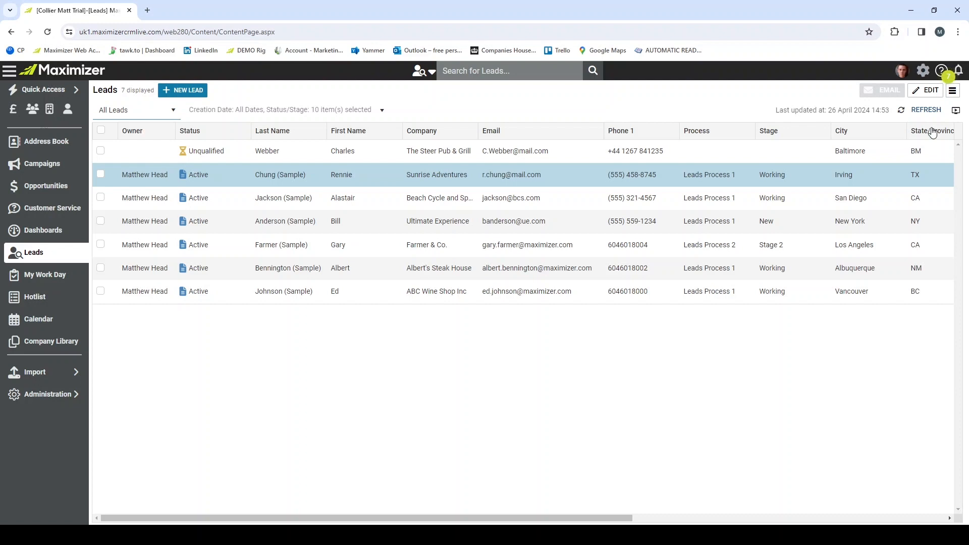
{"action": "left_click", "coordinate": [207, 152]}
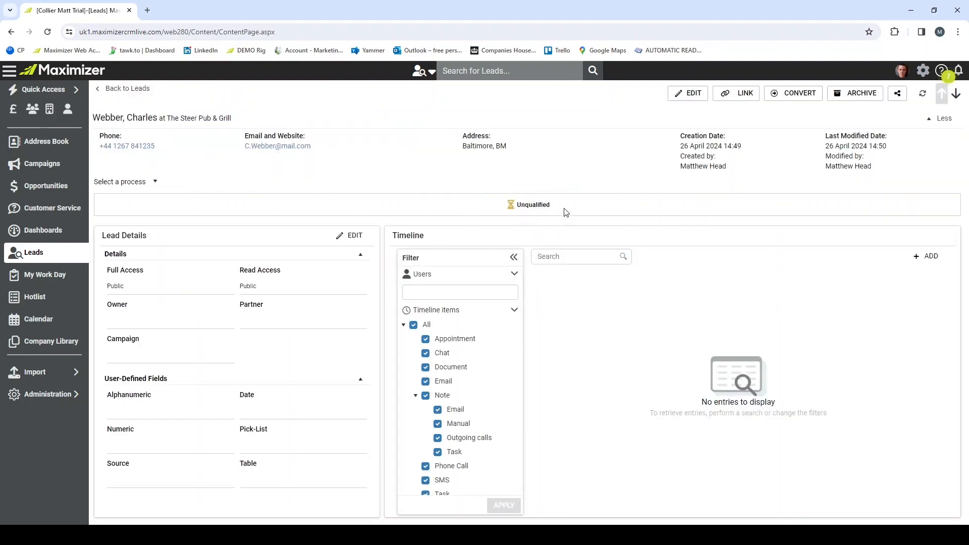
{"action": "left_click", "coordinate": [155, 182]}
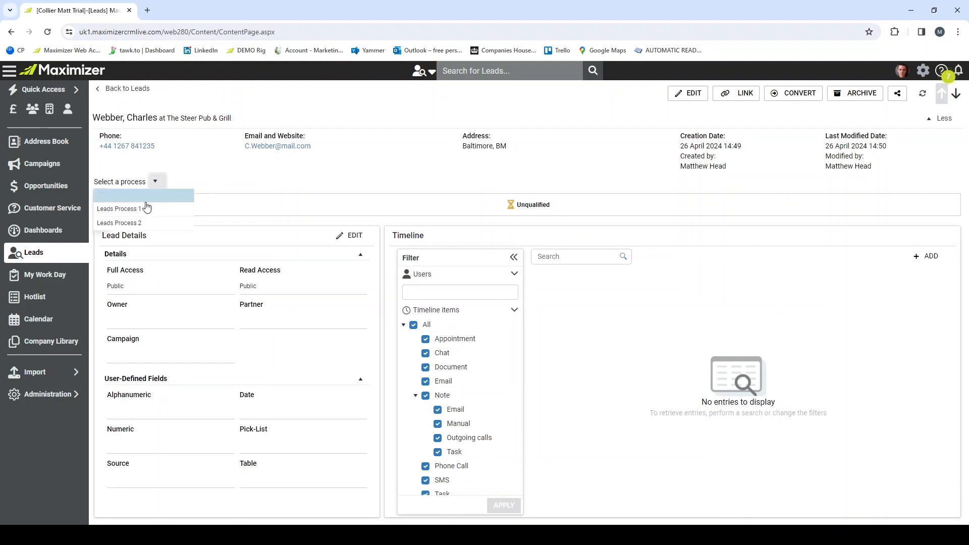
{"action": "left_click", "coordinate": [146, 210]}
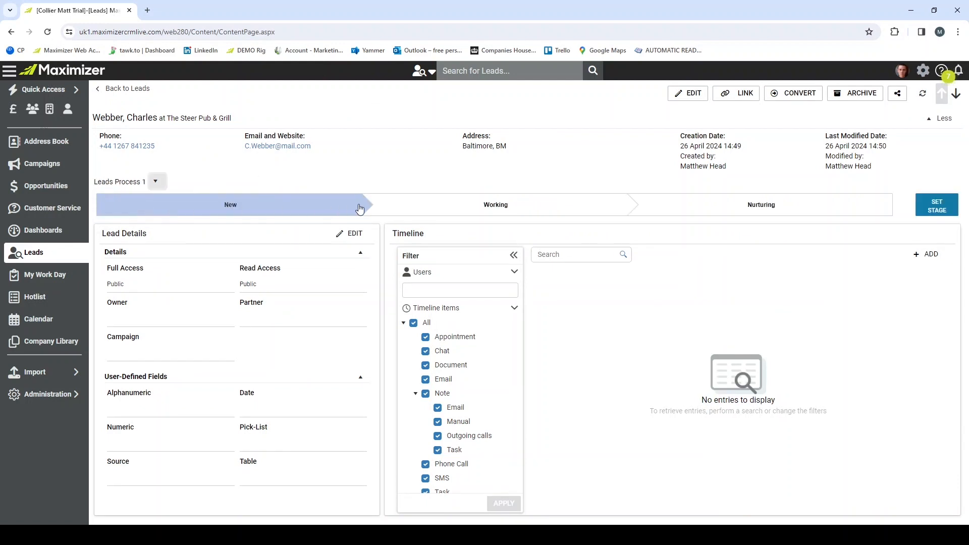
{"action": "left_click", "coordinate": [495, 205]}
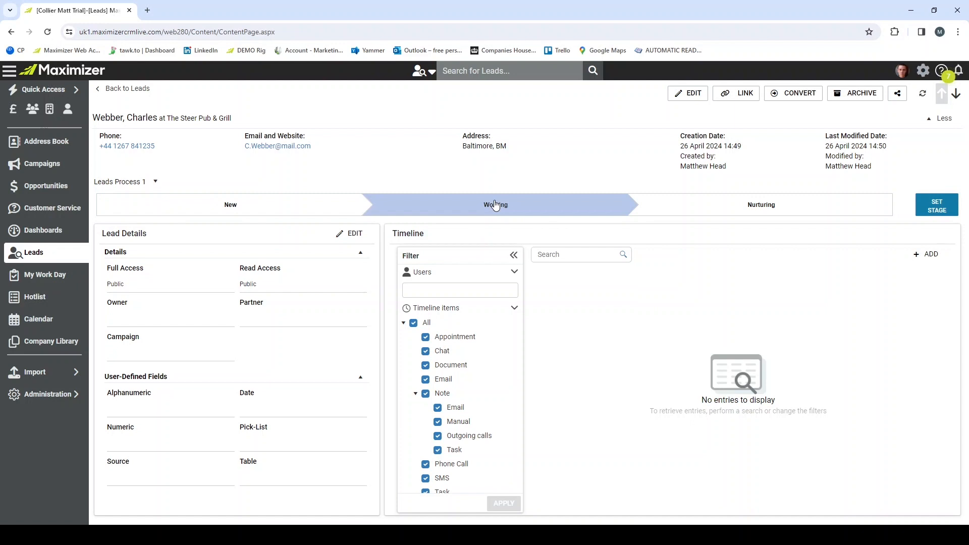
{"action": "left_click", "coordinate": [937, 204]}
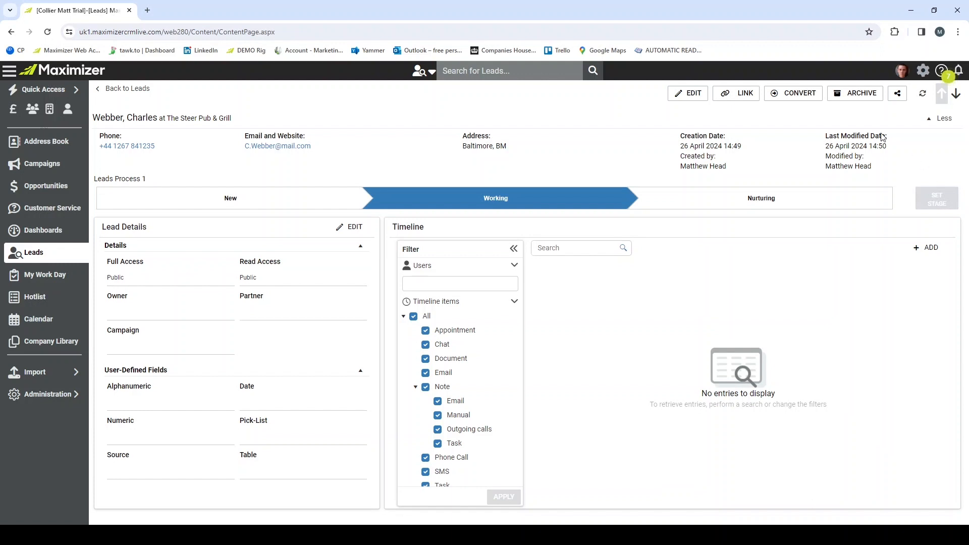
- Convert the Sunrise Adventures lead into a new company and contact, with an opportunity whose objective is "Sell Chairs"
{"action": "left_click", "coordinate": [115, 92]}
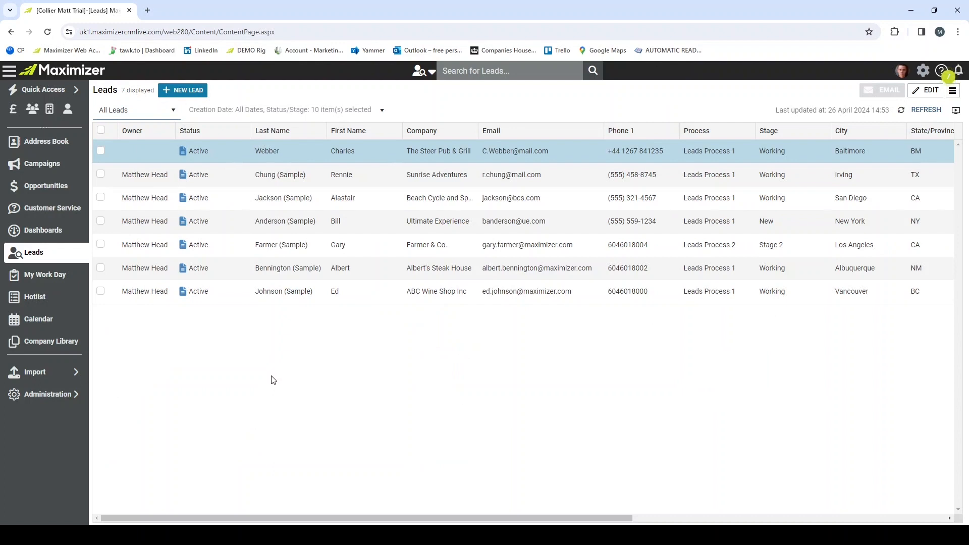
{"action": "left_click", "coordinate": [292, 180]}
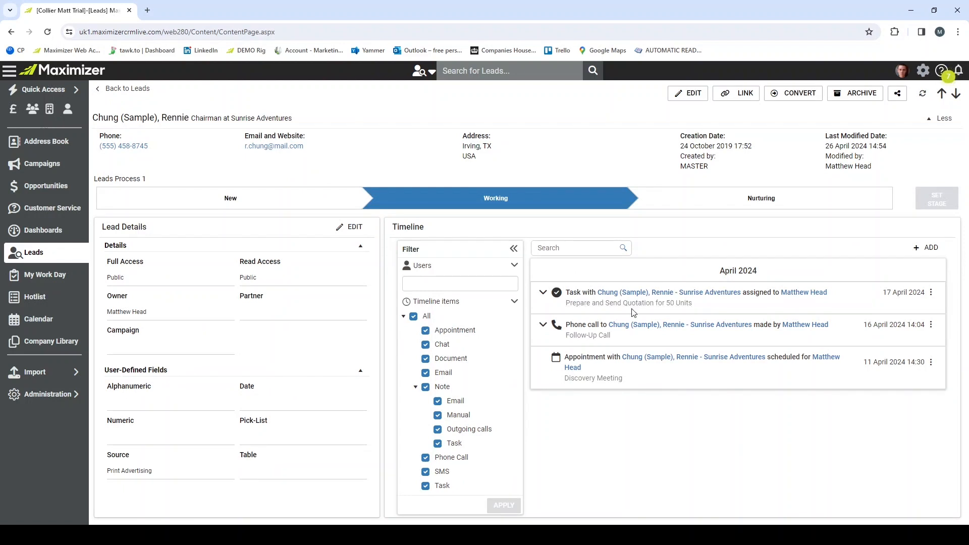
{"action": "left_click", "coordinate": [800, 96]}
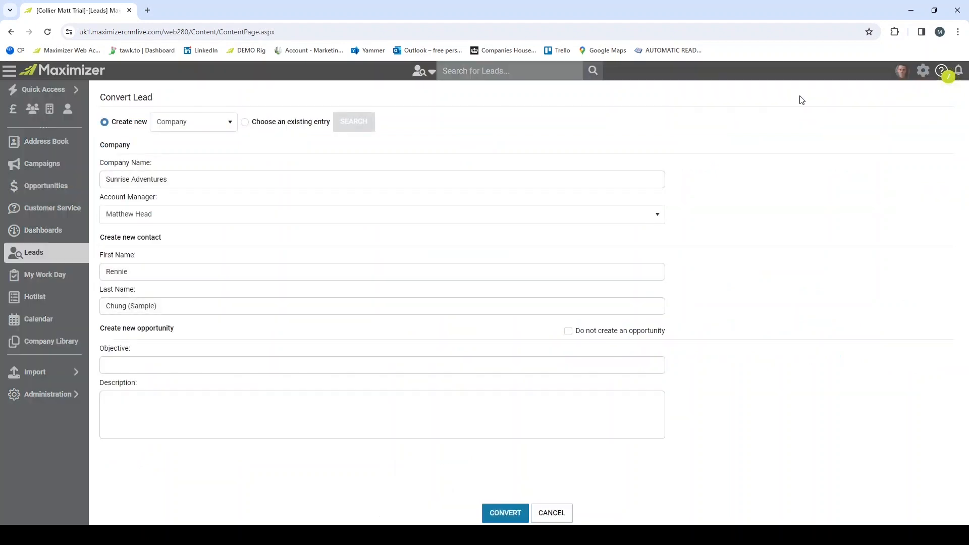
{"action": "left_click", "coordinate": [129, 366]}
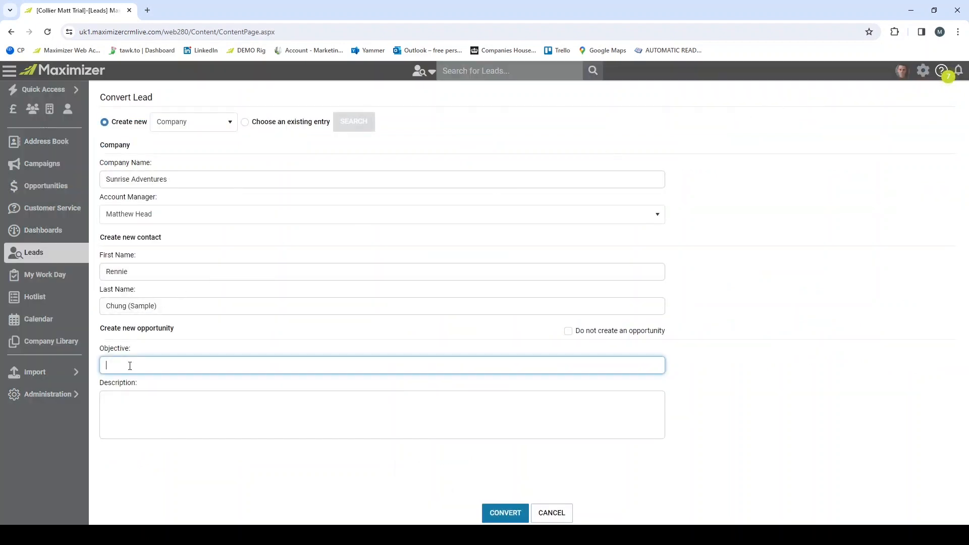
{"action": "type", "text": "Sell C"}
{"action": "type", "text": "hairs"}
{"action": "left_click", "coordinate": [145, 401]}
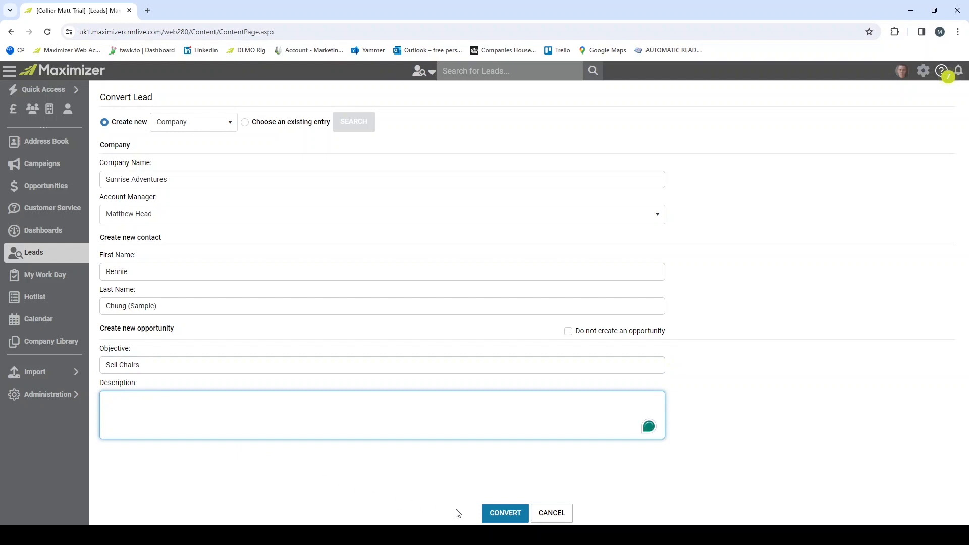
{"action": "left_click", "coordinate": [502, 518]}
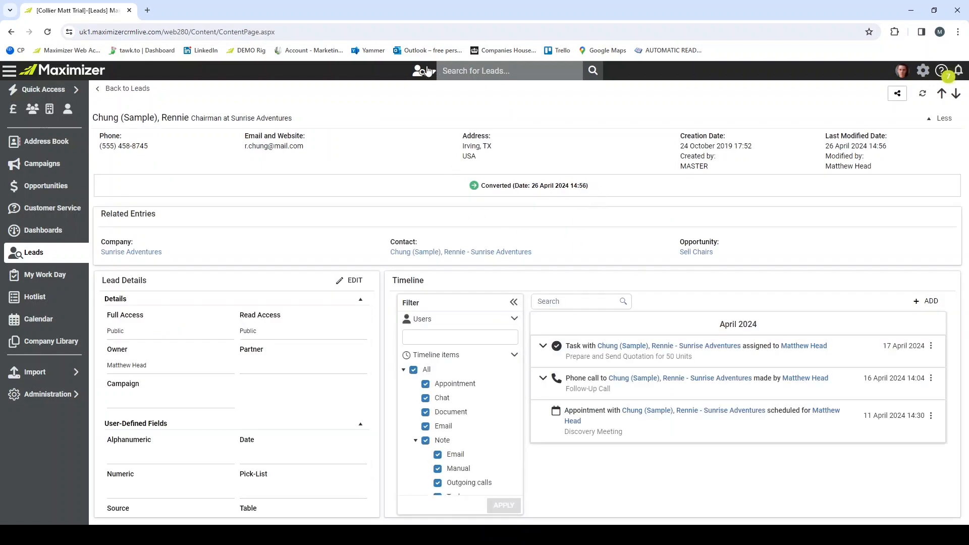
- Search the Address Book entries for "Sunrise", open the Sunrise Adventures company and view its opportunities
{"action": "left_click", "coordinate": [428, 71]}
{"action": "left_click", "coordinate": [399, 117]}
{"action": "left_click", "coordinate": [501, 72]}
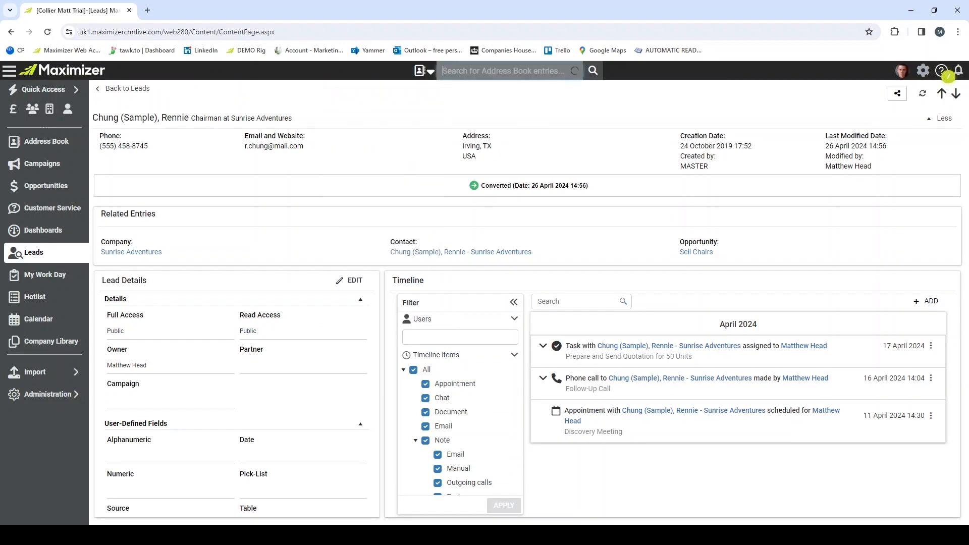
{"action": "type", "text": "Sun"}
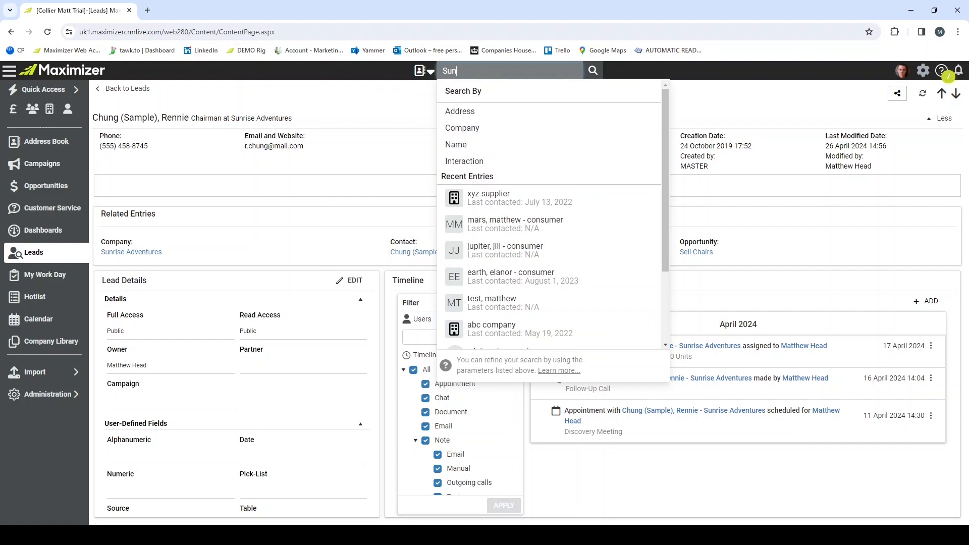
{"action": "type", "text": "rise"}
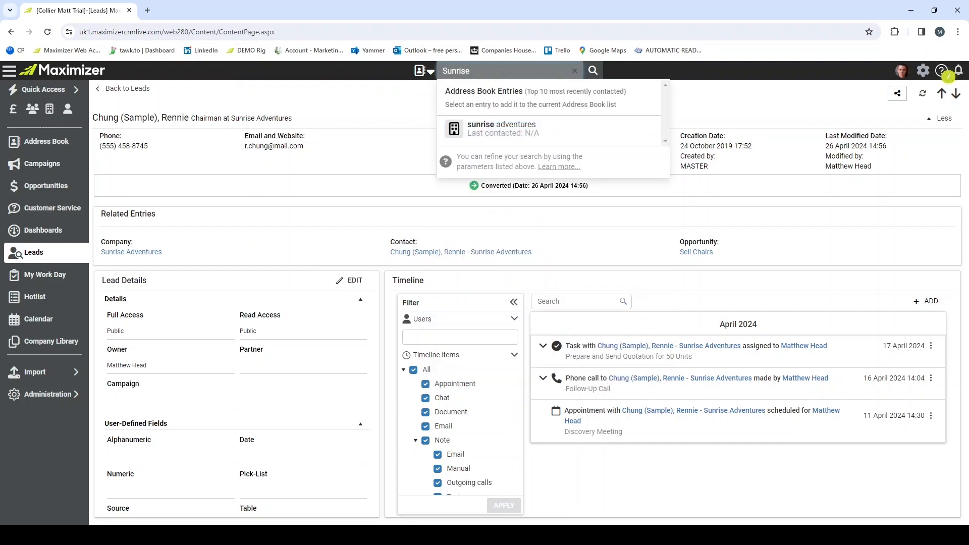
{"action": "left_click", "coordinate": [515, 127]}
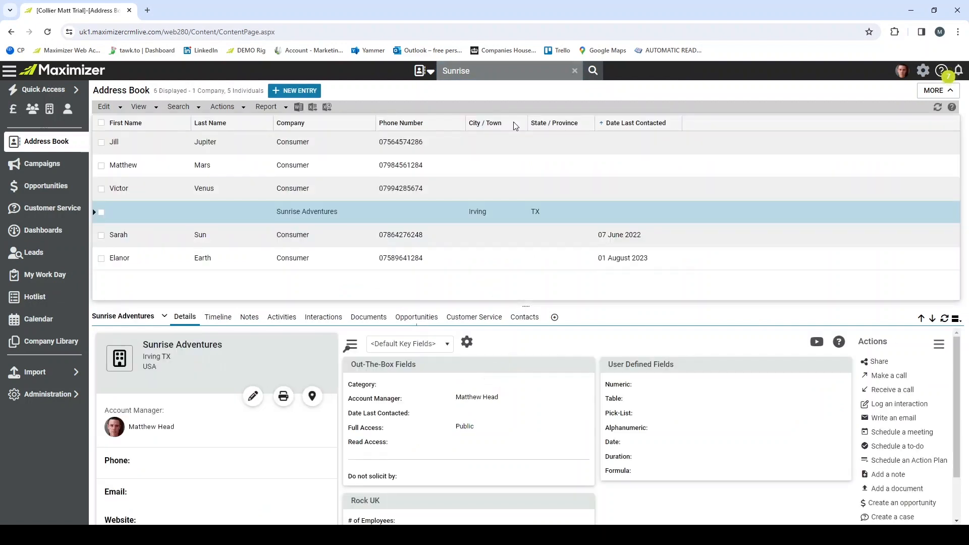
{"action": "left_click", "coordinate": [403, 319]}
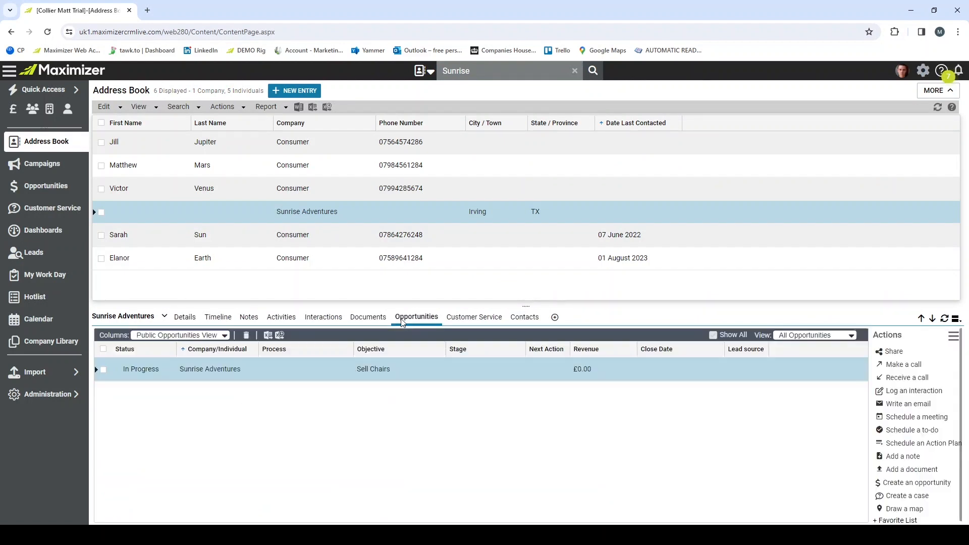